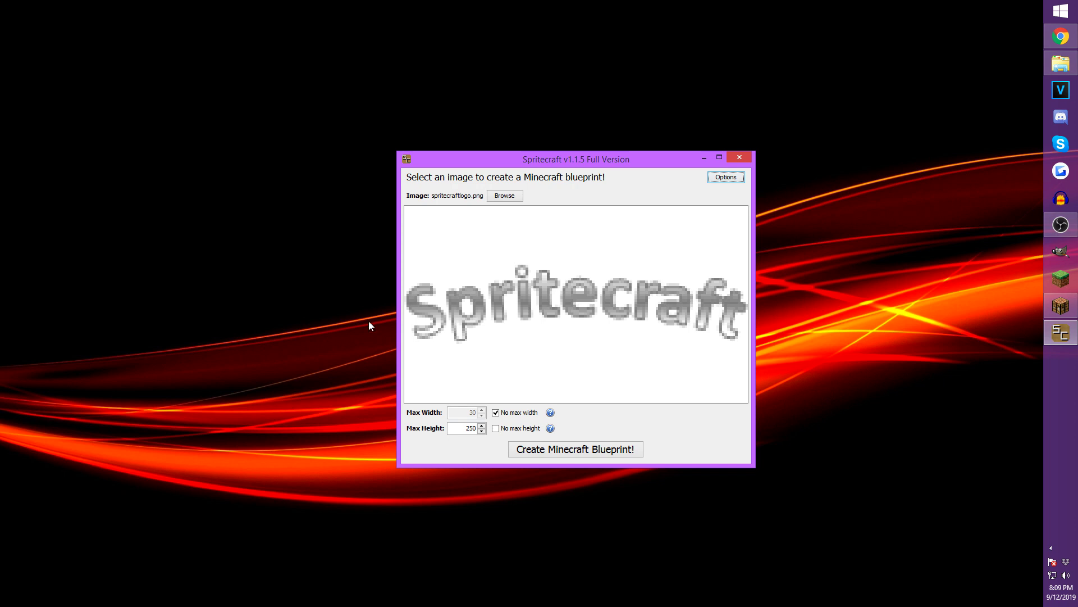
Step: Load Revenge.jpg from the desktop and cap the blueprint width at 30 blocks
drag(120, 562, 284, 193)
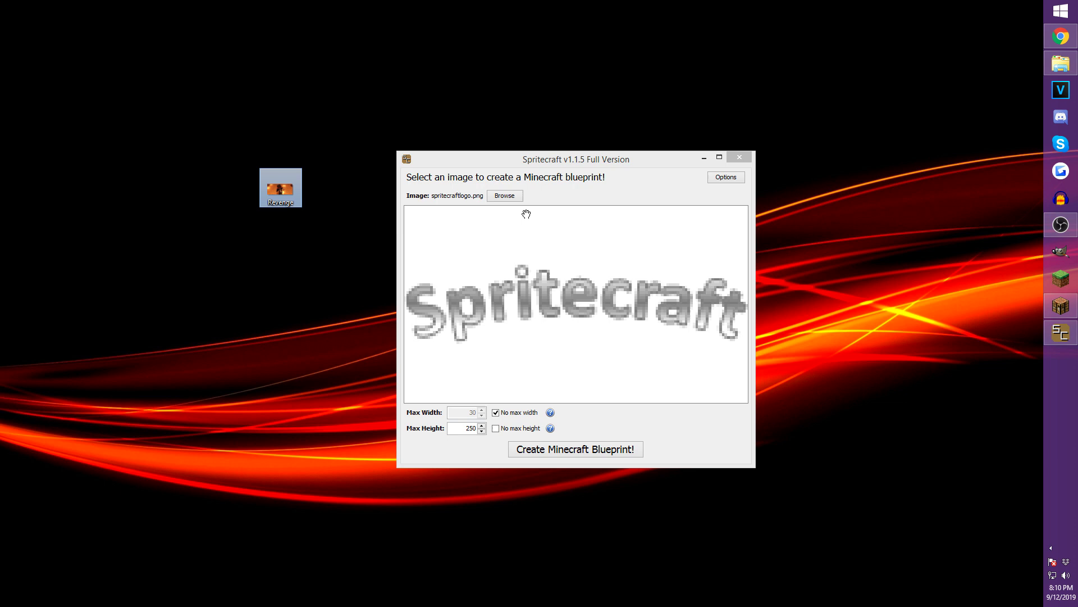
click(507, 199)
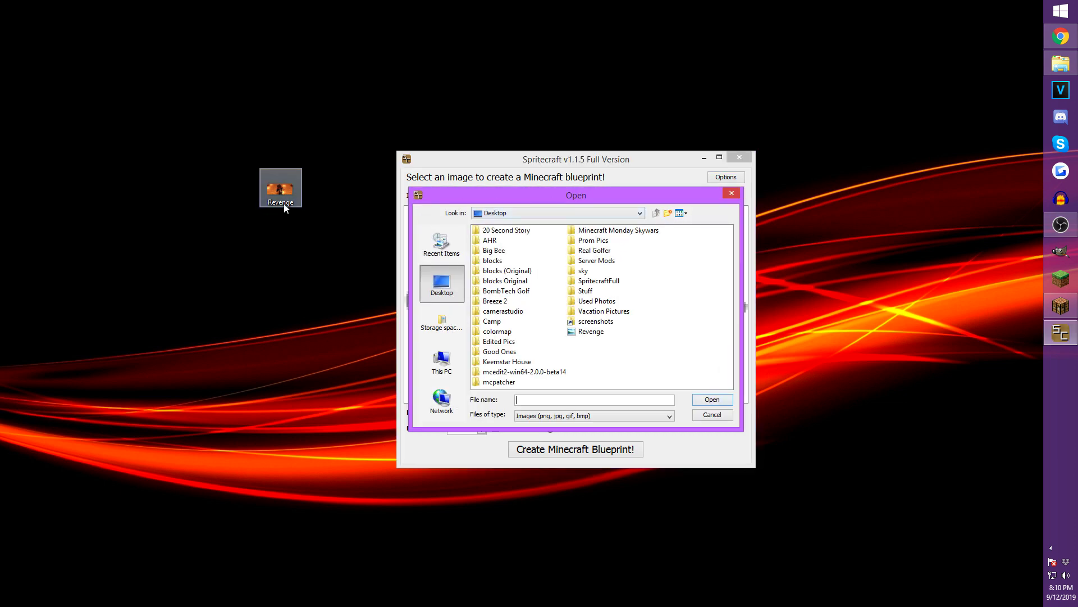
click(595, 335)
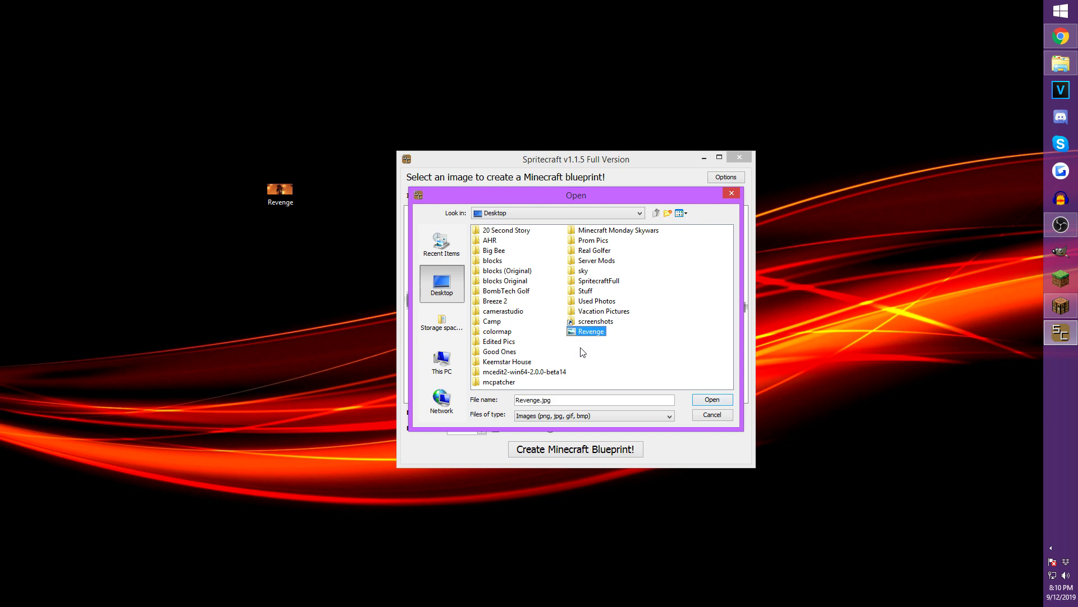
click(712, 399)
click(495, 412)
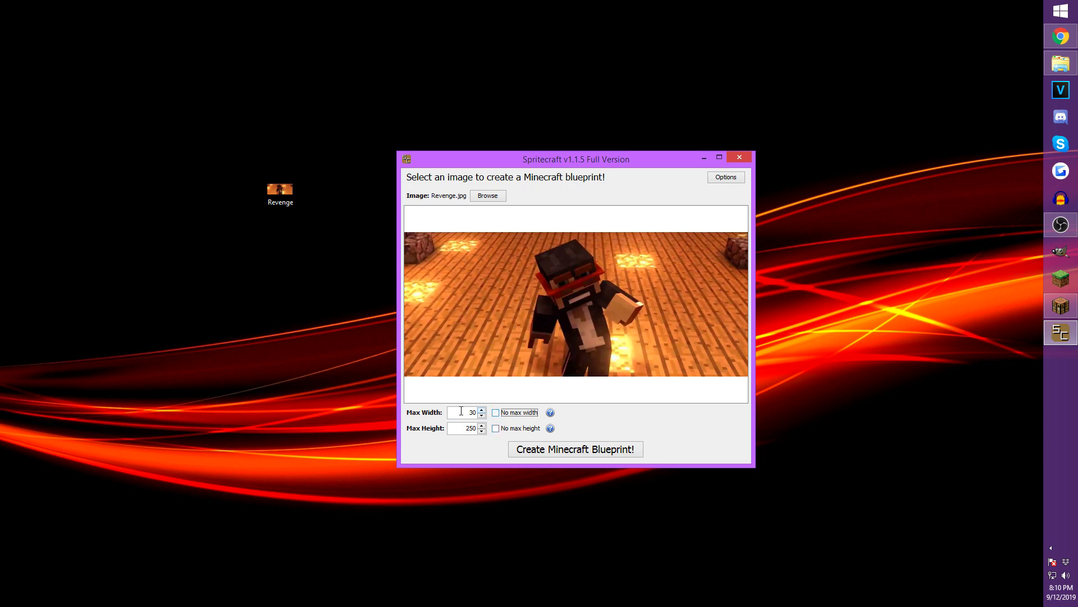
Step: Re-enable No max width so the Revenge blueprint keeps full width, height limited to 250
click(496, 413)
Step: Create the Minecraft blueprint, then zoom and pan its preview to review the materials list
click(609, 452)
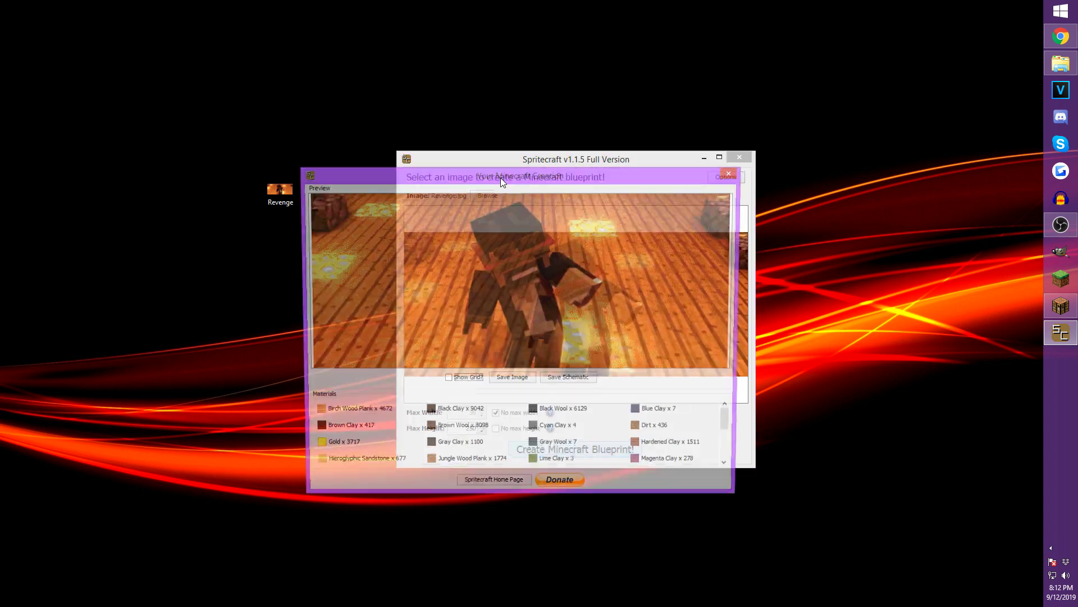
drag(437, 164, 329, 131)
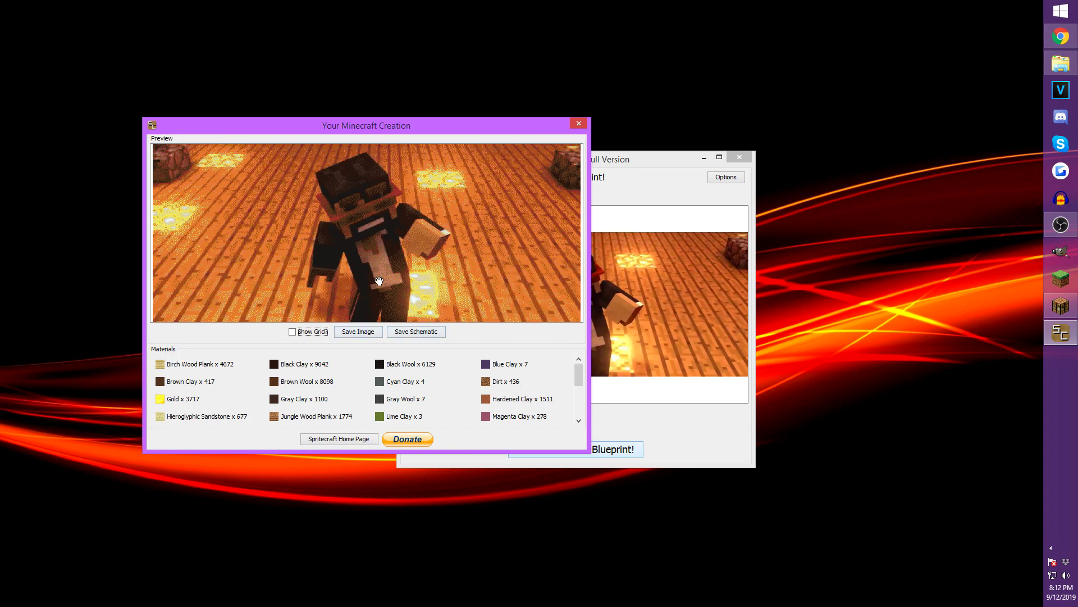
scroll(391, 275, up, 3)
scroll(390, 275, up, 5)
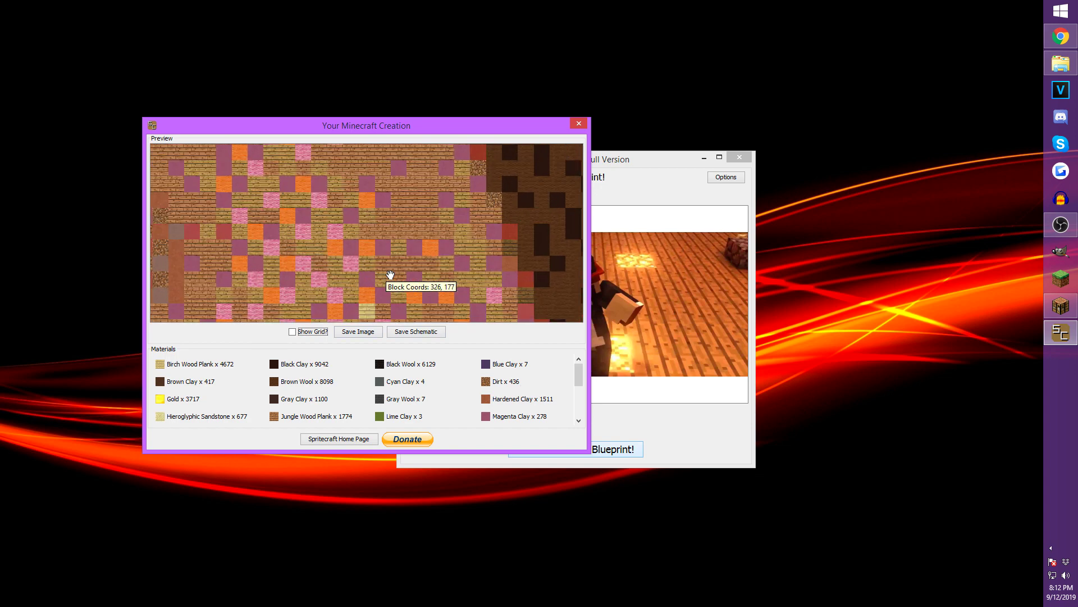
scroll(357, 256, down, 5)
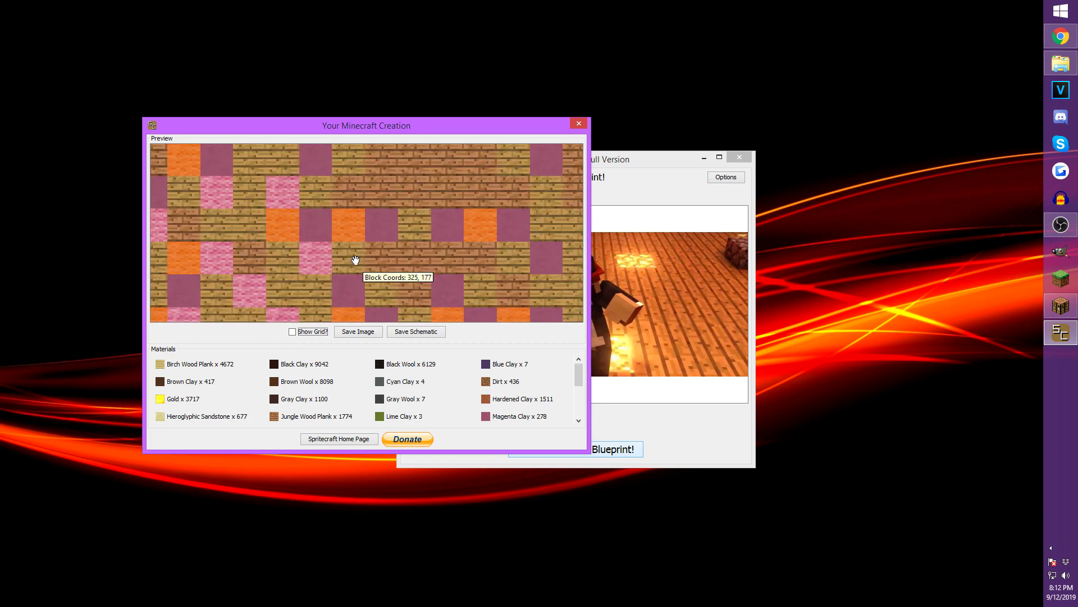
scroll(358, 257, down, 6)
scroll(482, 258, up, 2)
scroll(370, 264, down, 2)
drag(370, 264, 423, 260)
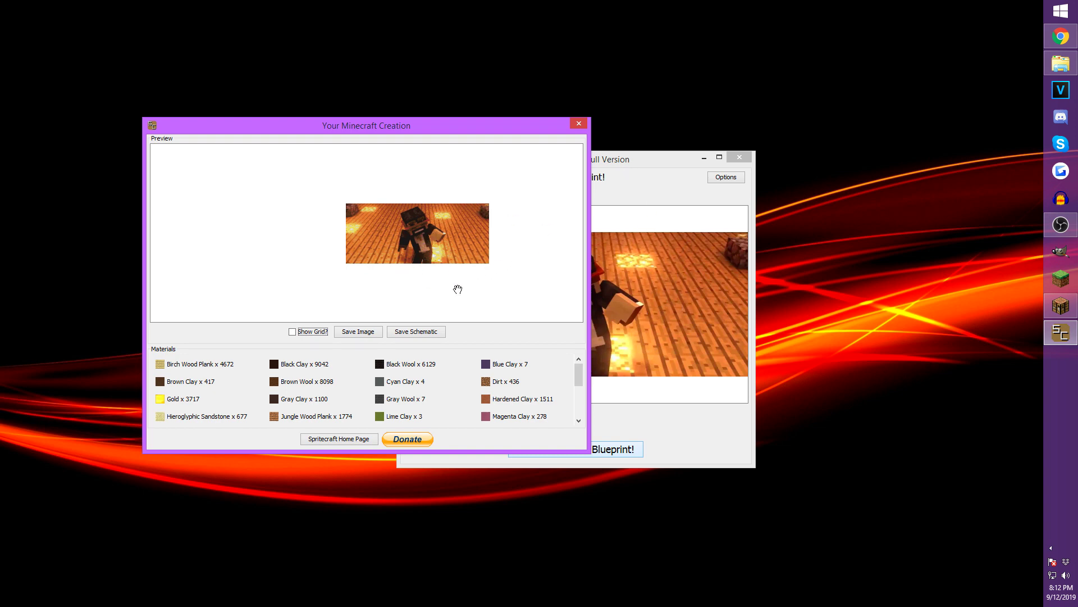
scroll(531, 267, up, 2)
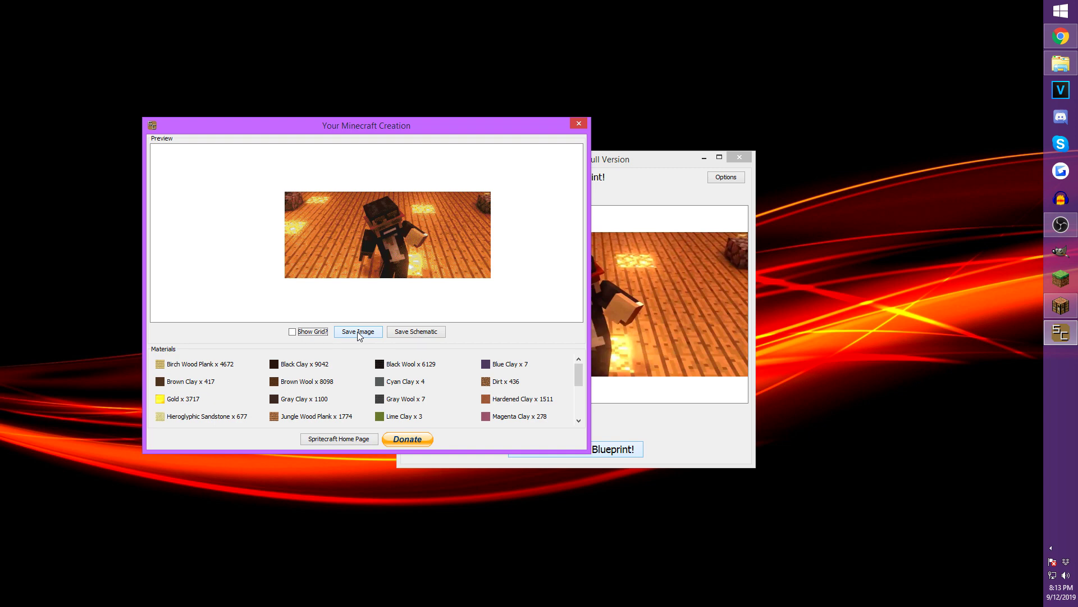
Step: Save the blueprint to the desktop as Revenge.schematic
click(433, 332)
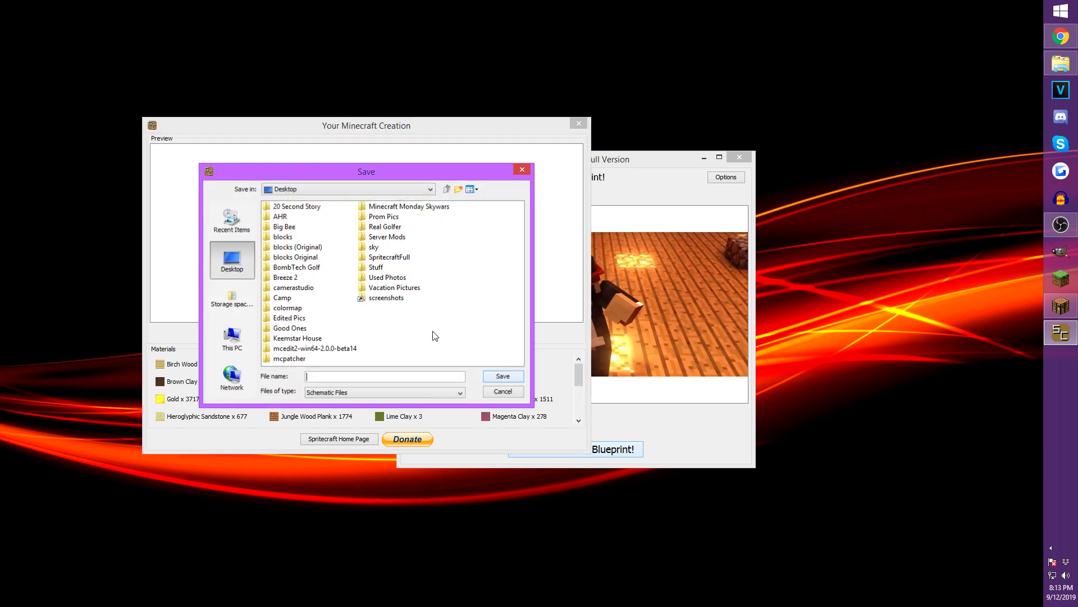
click(333, 375)
text(Revenge)
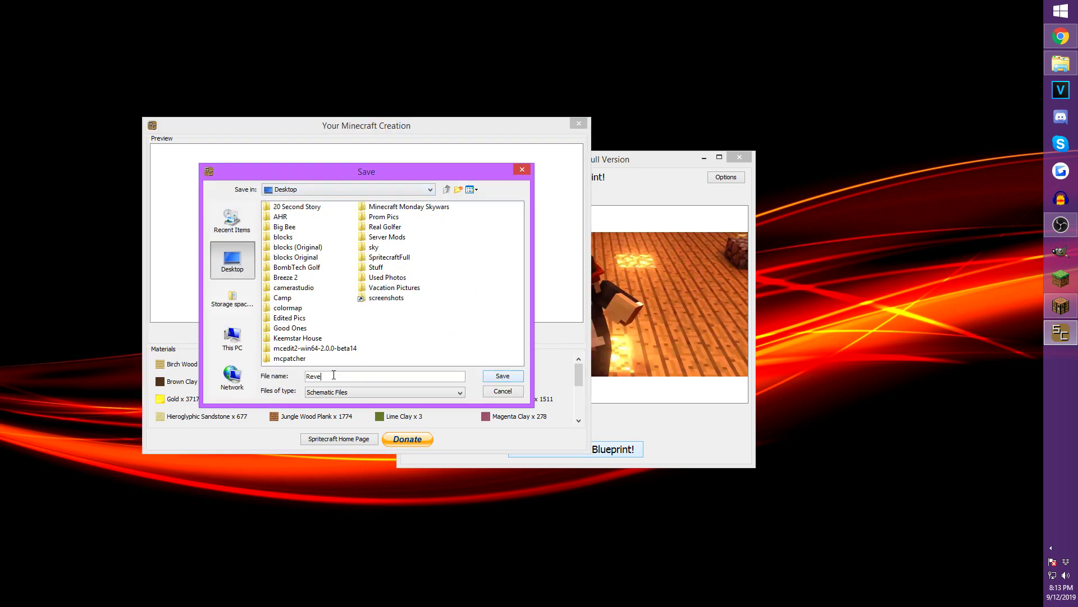
click(500, 377)
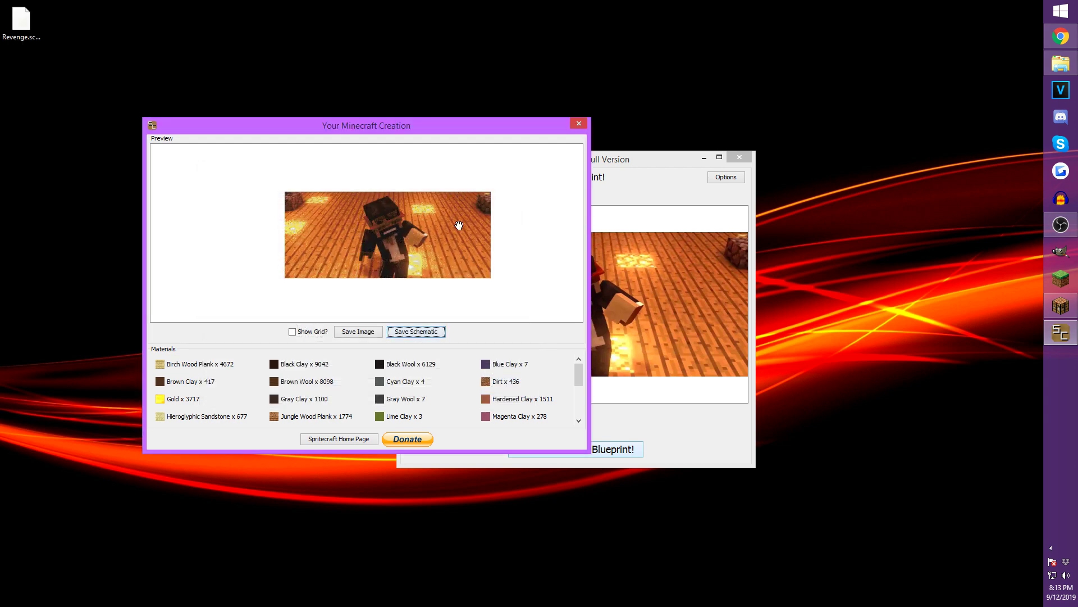
Step: Close the creation window and Spritecraft, and move the Revenge picture to the desktop corner
click(579, 123)
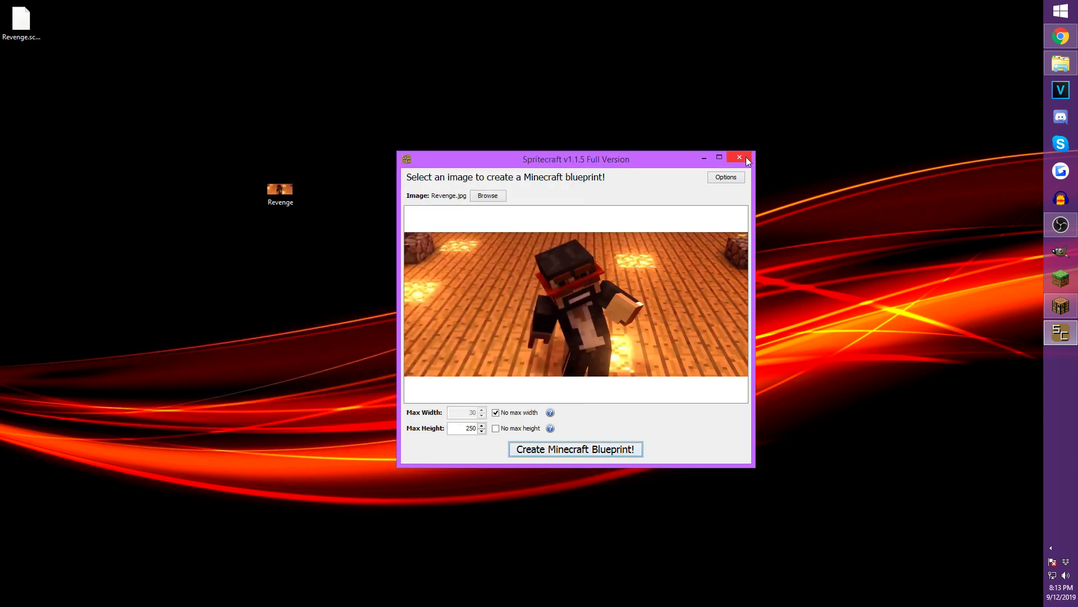
click(740, 158)
drag(289, 191, 21, 573)
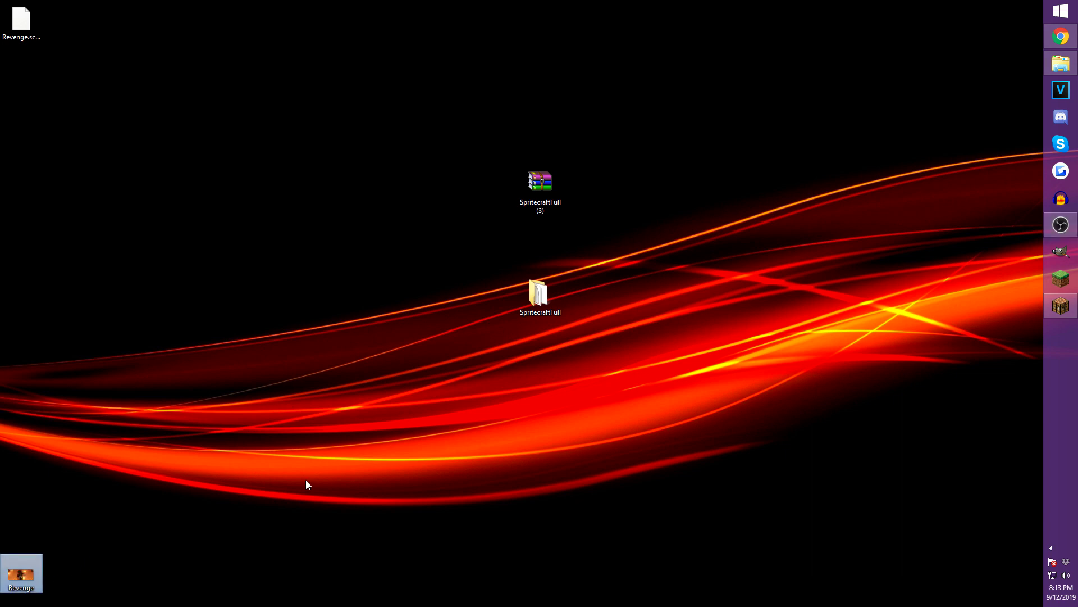
Step: Open a new File Explorer window at %appdata%
drag(538, 292, 668, 129)
drag(540, 181, 670, 180)
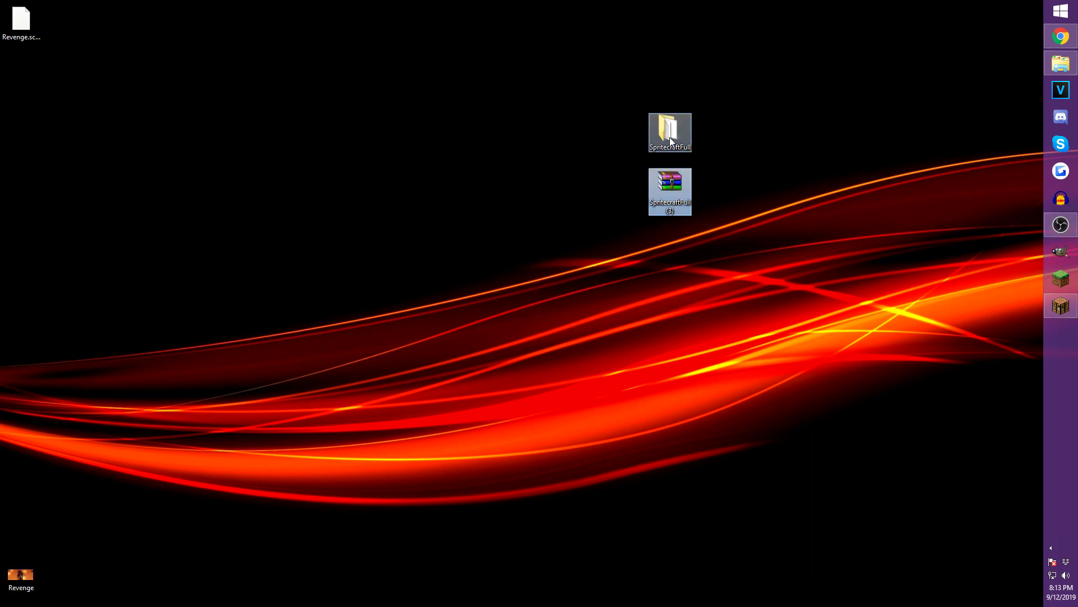
right_click(1060, 63)
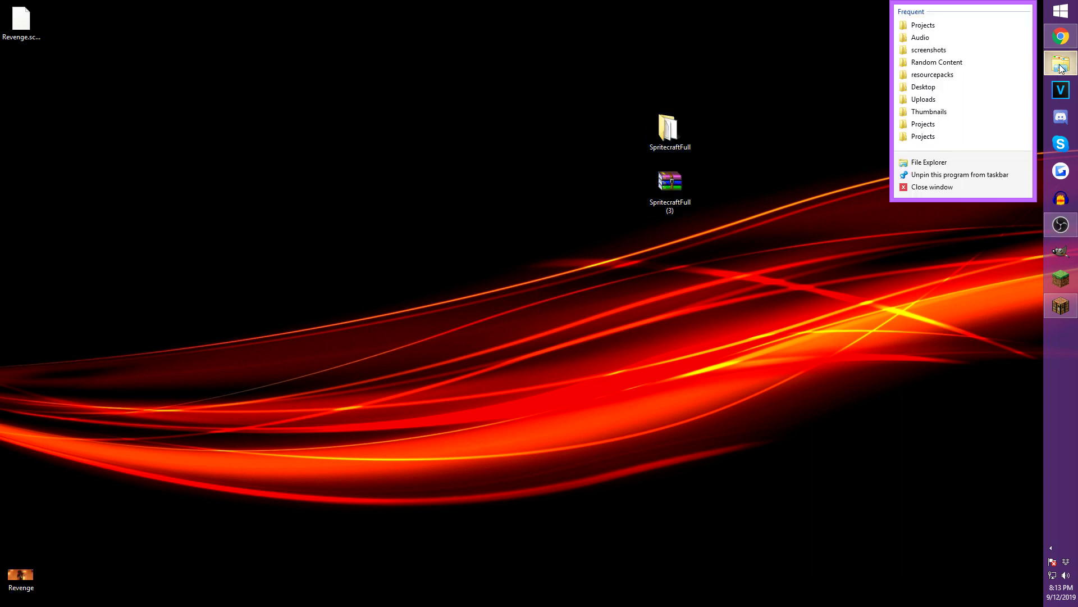
click(944, 162)
click(347, 126)
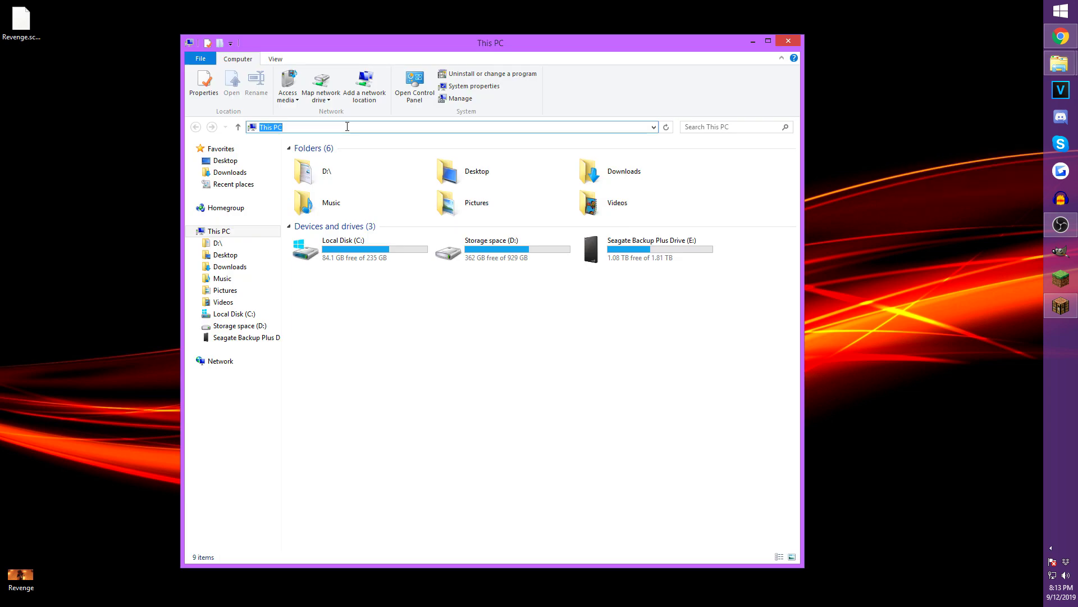
text(%appdata%)
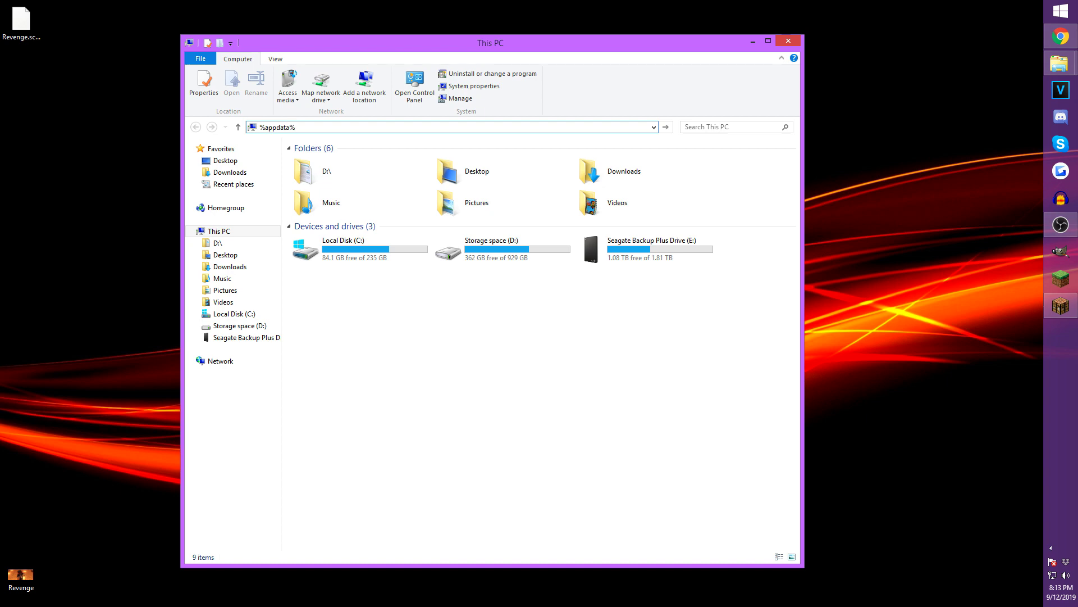
key(Return)
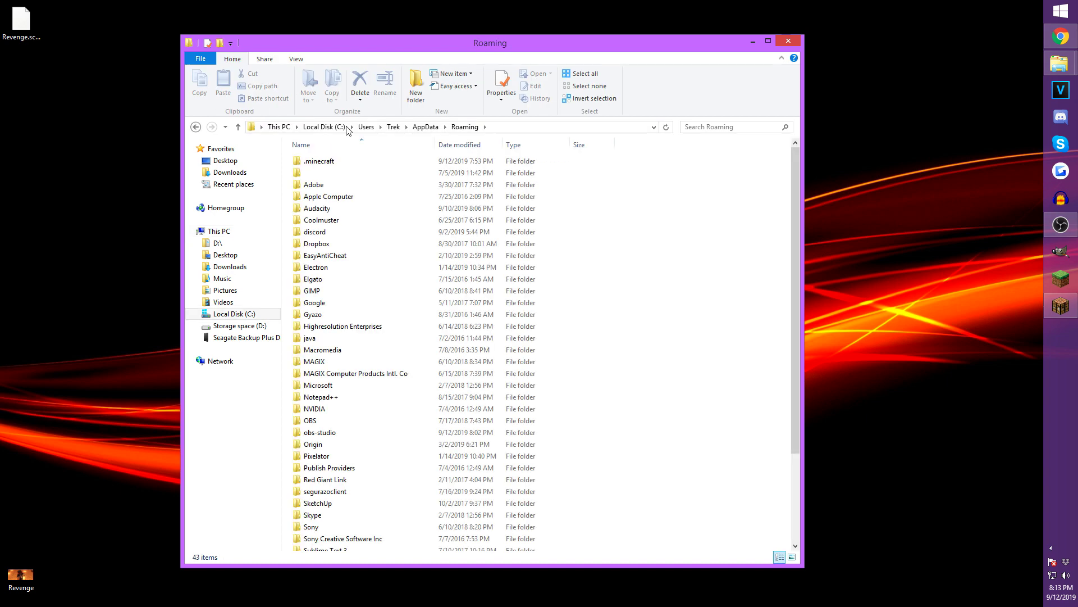
Step: Copy Revenge.schematic into .minecraft\config\worldedit\schematics, replacing the existing file
click(345, 161)
double_click(345, 161)
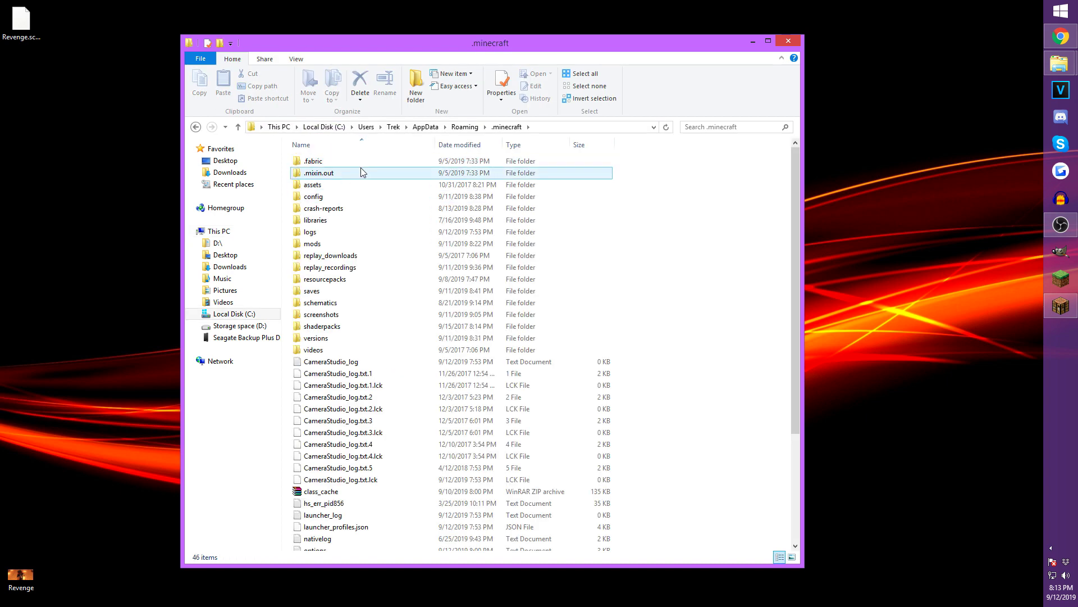
double_click(331, 197)
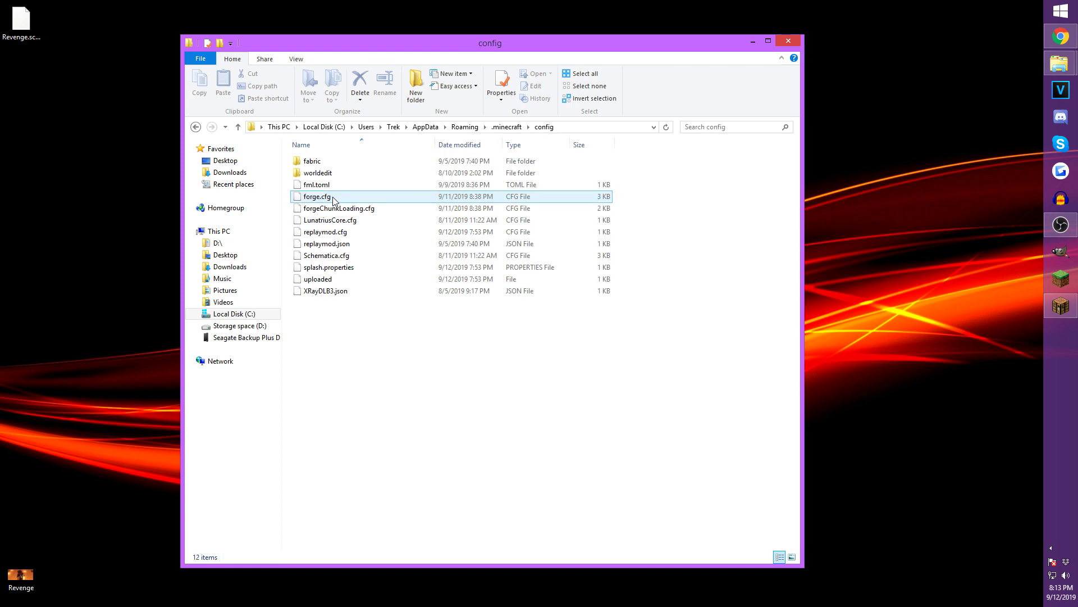
double_click(348, 173)
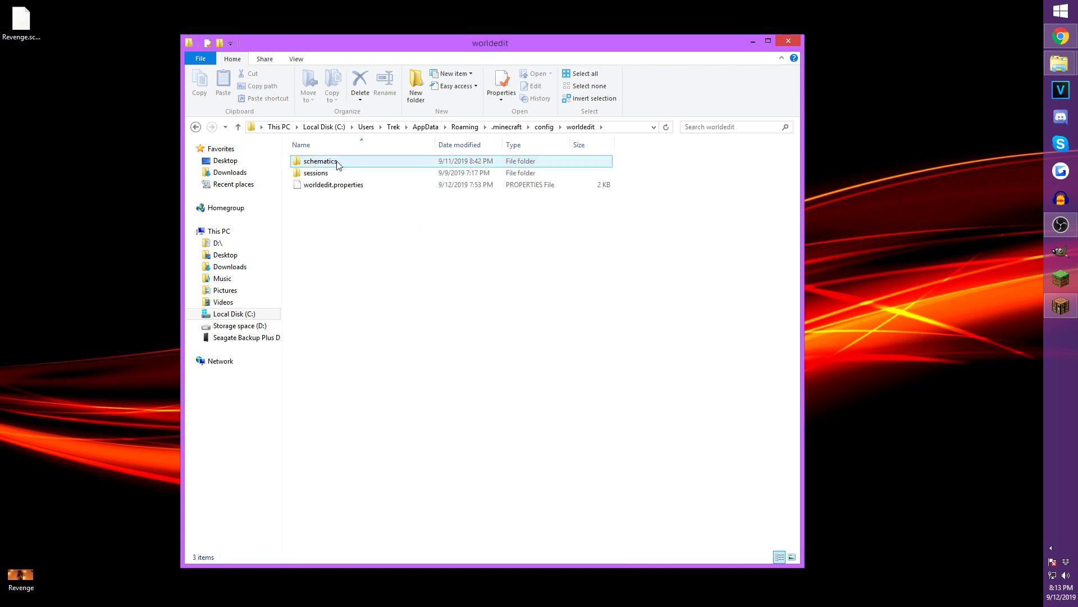
double_click(356, 163)
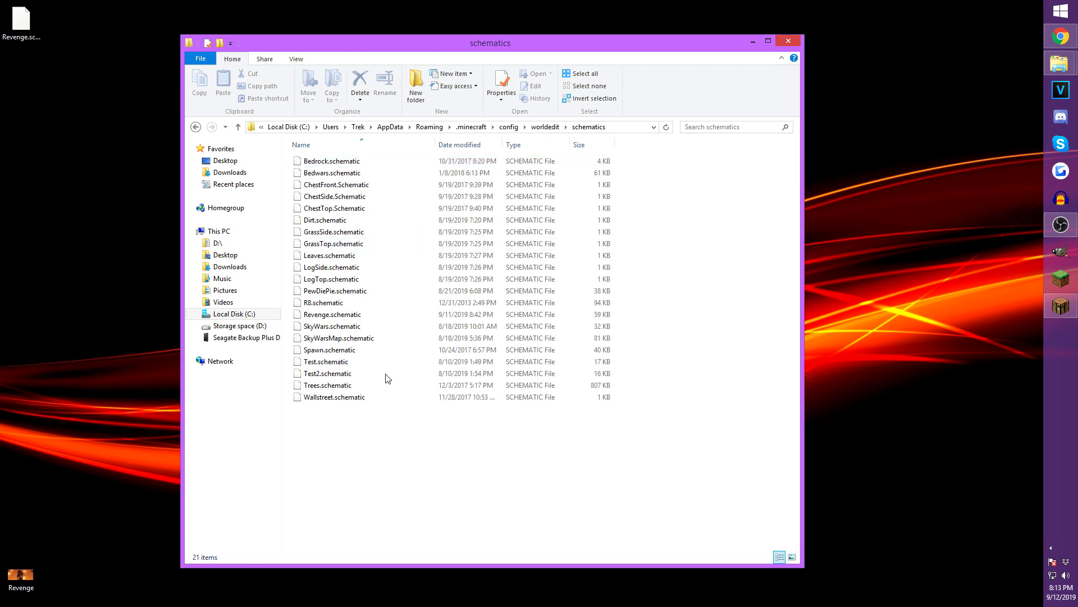
drag(22, 22, 392, 441)
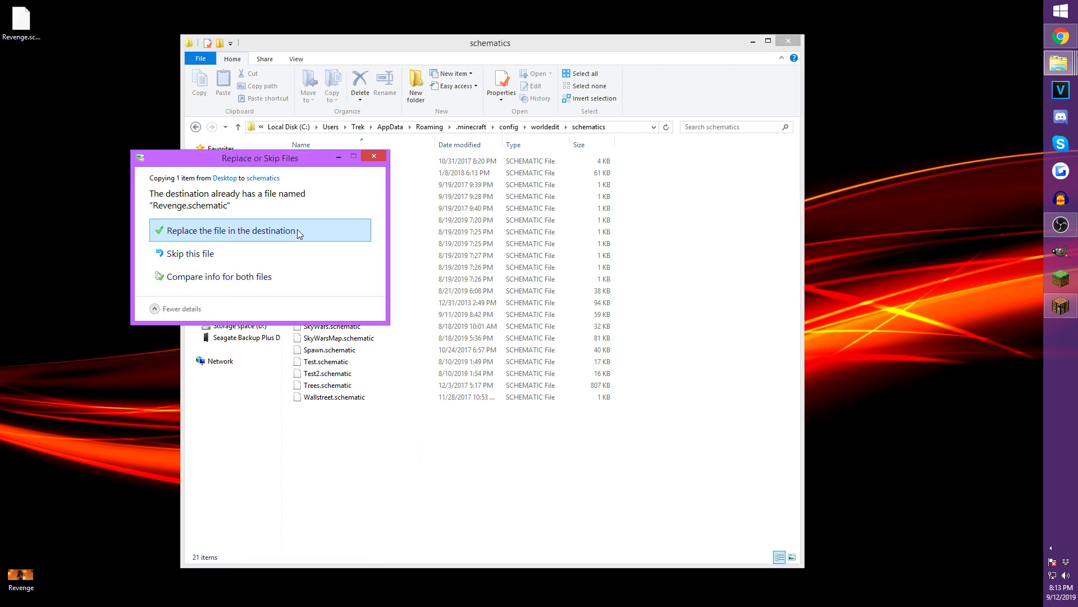
click(298, 231)
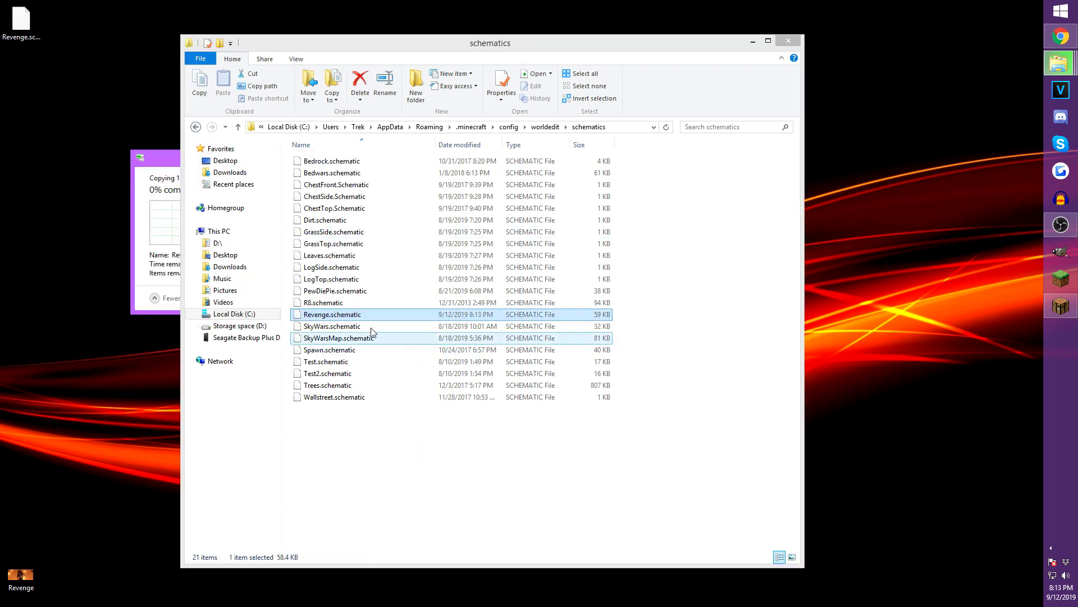